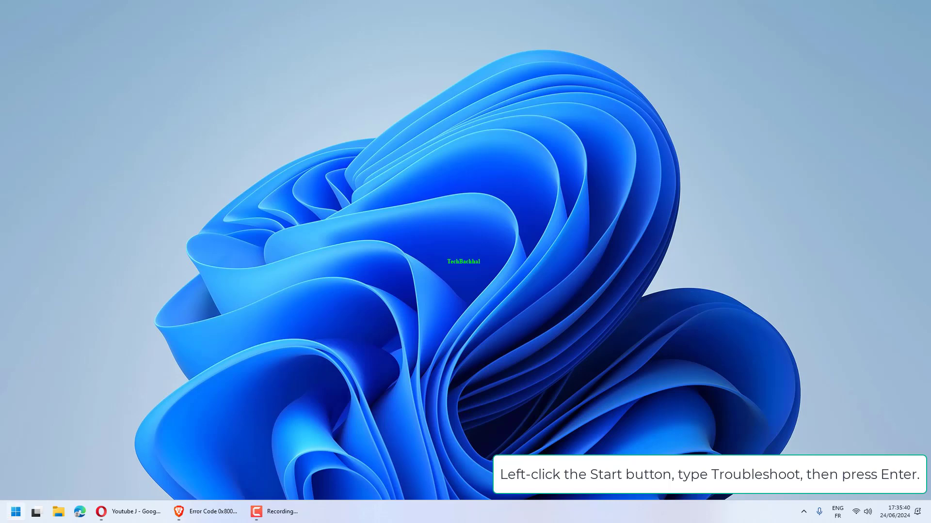
Step: Search Windows for 'troubleshoot' from the Start button
click(15, 512)
text(troubl)
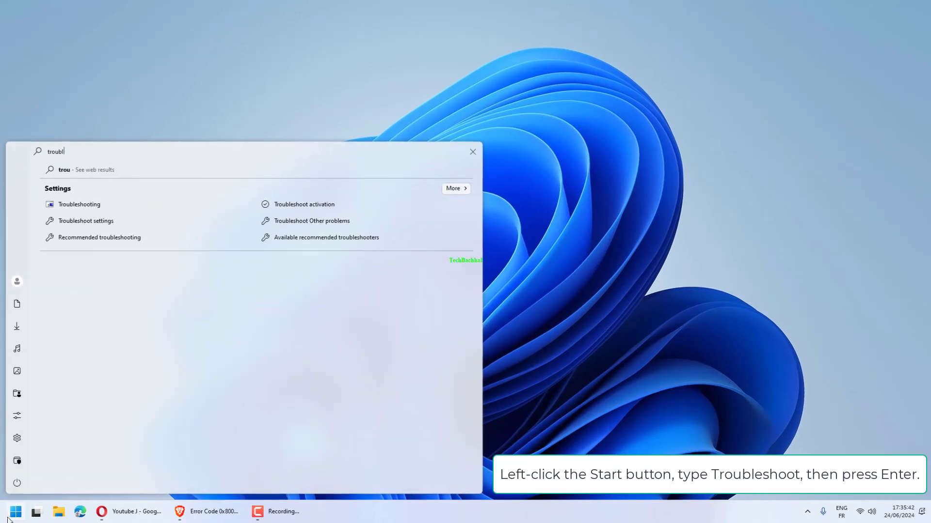
text(eshoo)
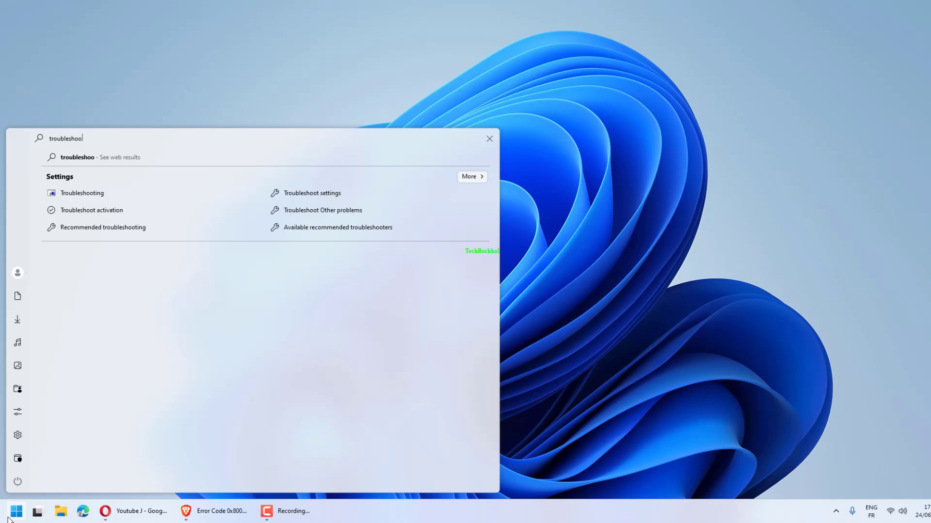
text(t)
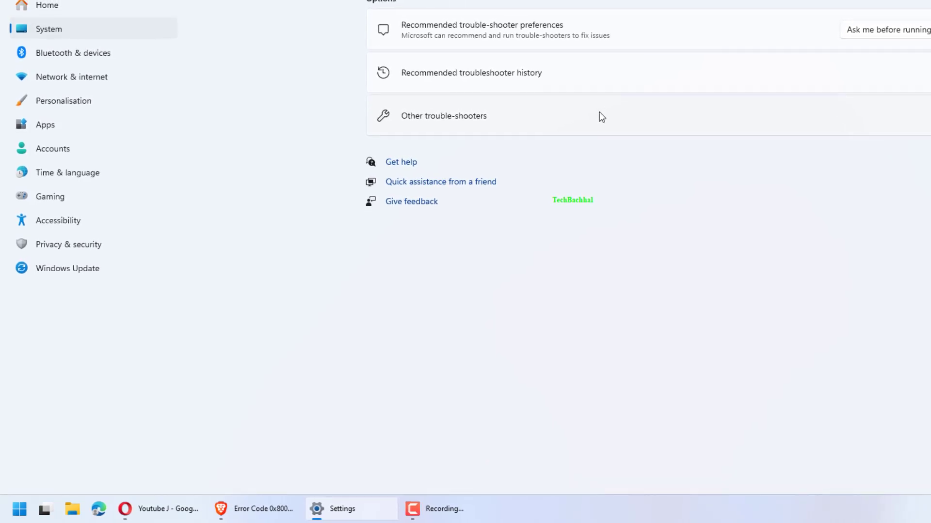
Step: Go to the Other trouble-shooters page in Troubleshoot settings
click(601, 117)
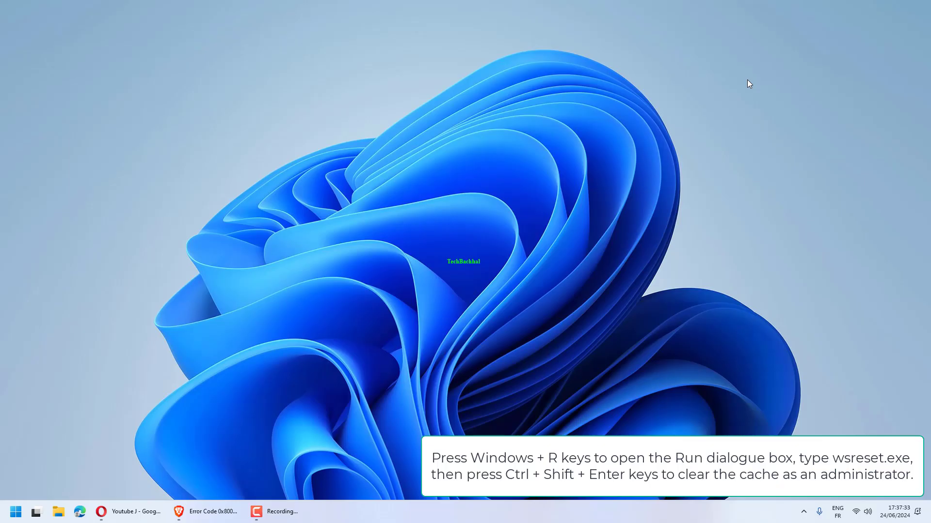
Step: Run wsreset.exe as administrator from the Run dialog to reset the Store cache
key(super+r)
text(wsreset.exe)
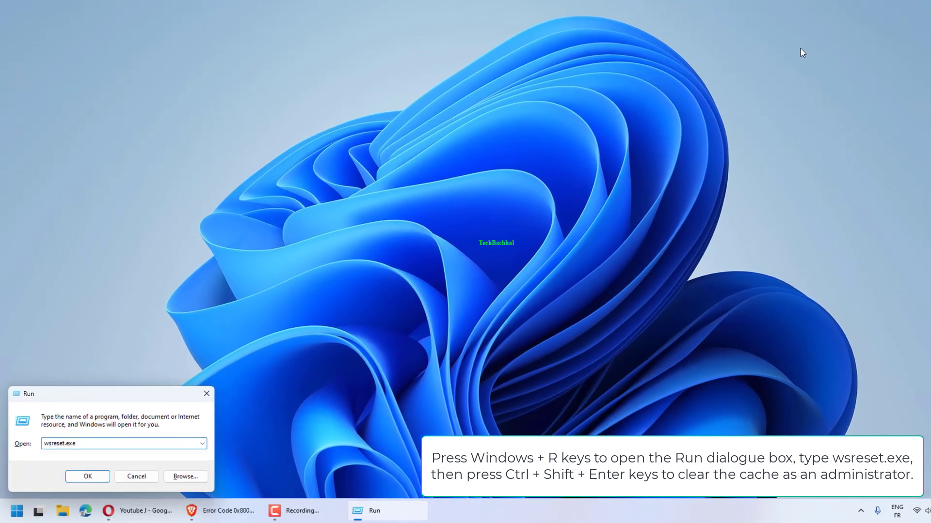
key(ctrl+shift+Return)
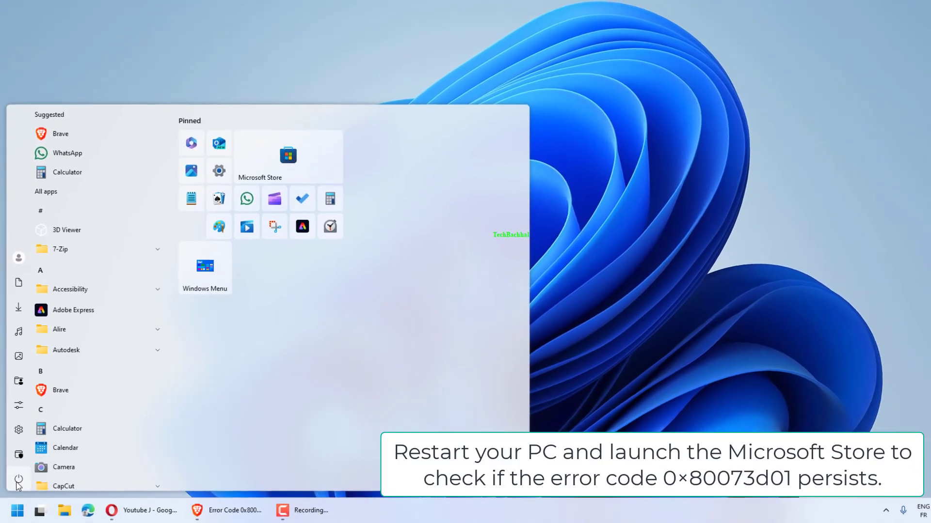
Step: Open the Start menu to reach the power options for restarting
click(18, 480)
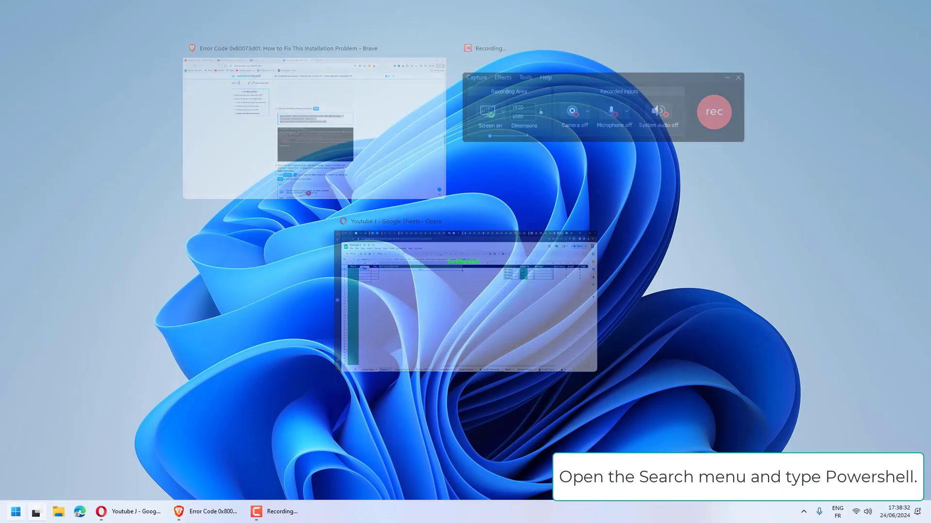
Step: Search 'powershell' and run Windows PowerShell (x86) as administrator, approving the UAC prompt
click(15, 514)
text(p)
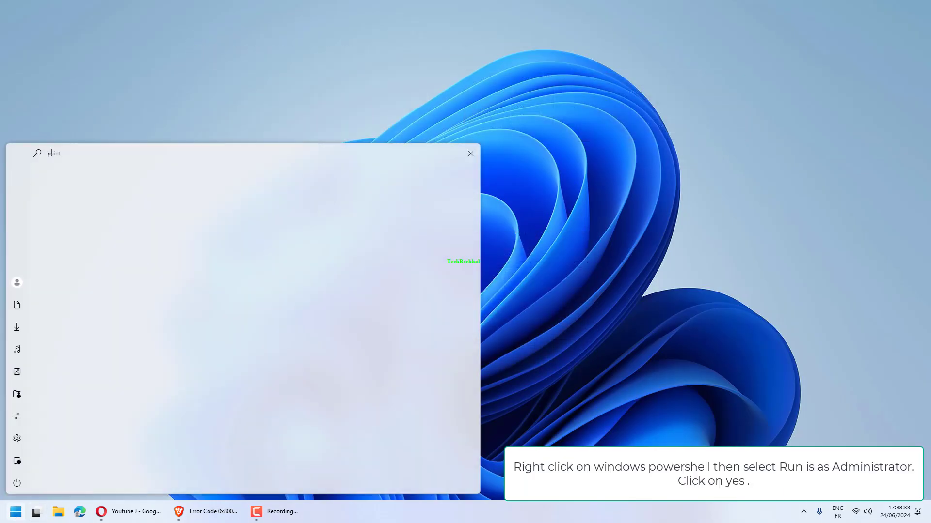
text(owersh)
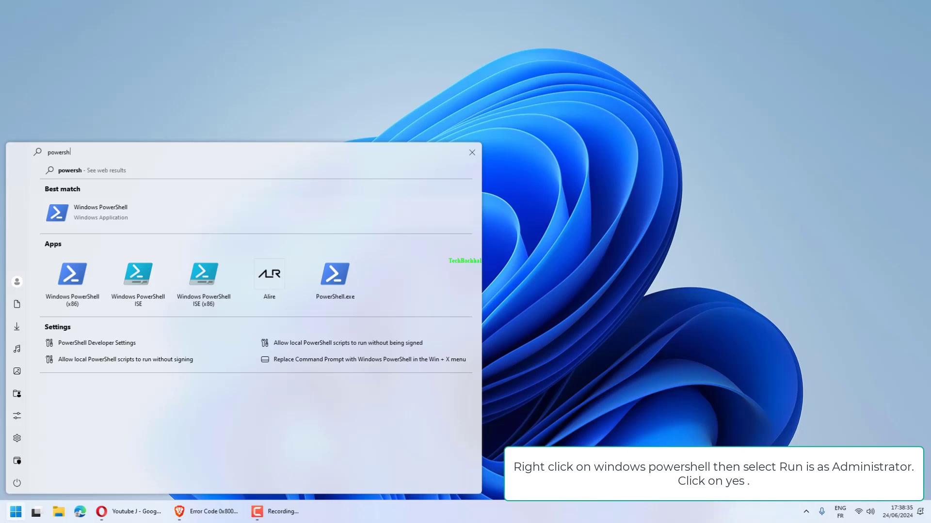
text(ell)
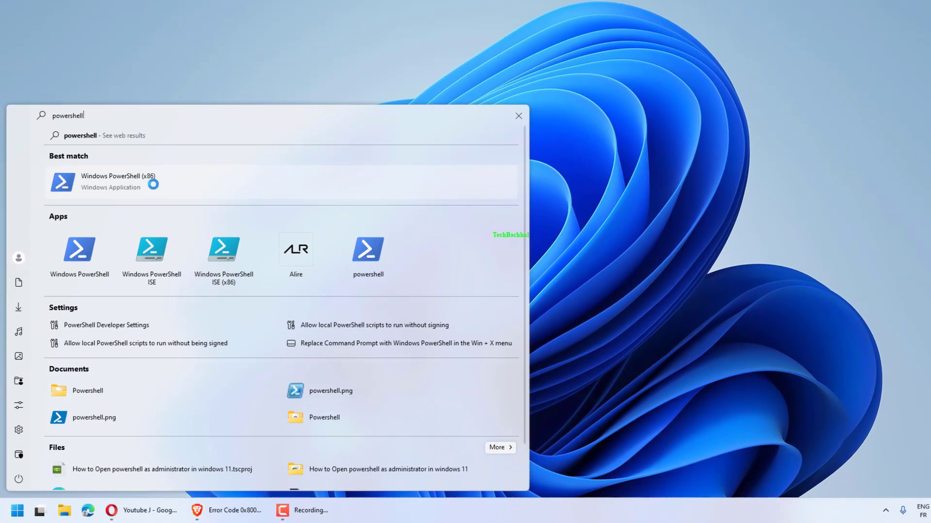
right_click(151, 192)
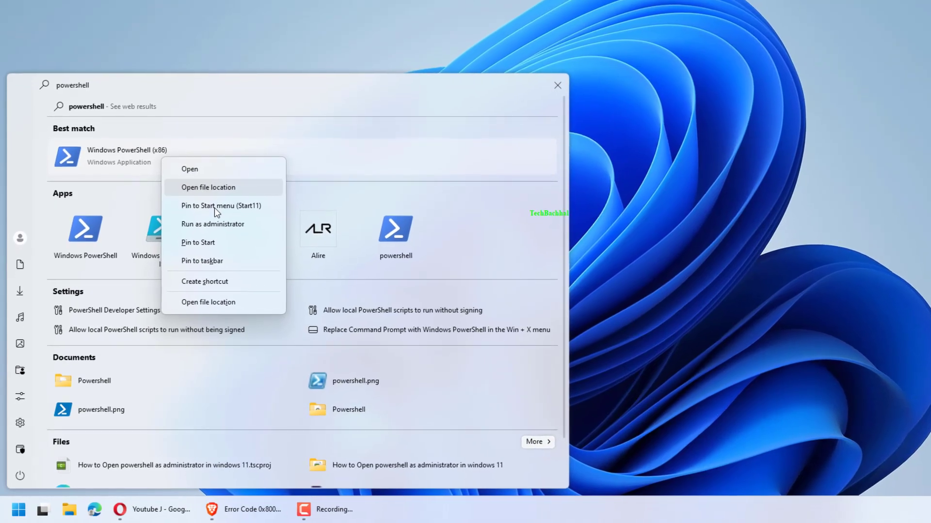
click(236, 214)
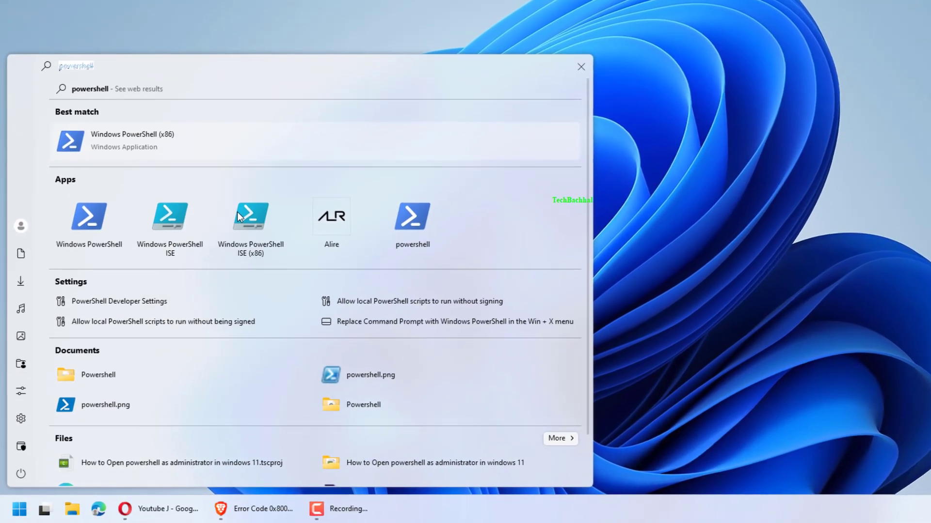
click(512, 284)
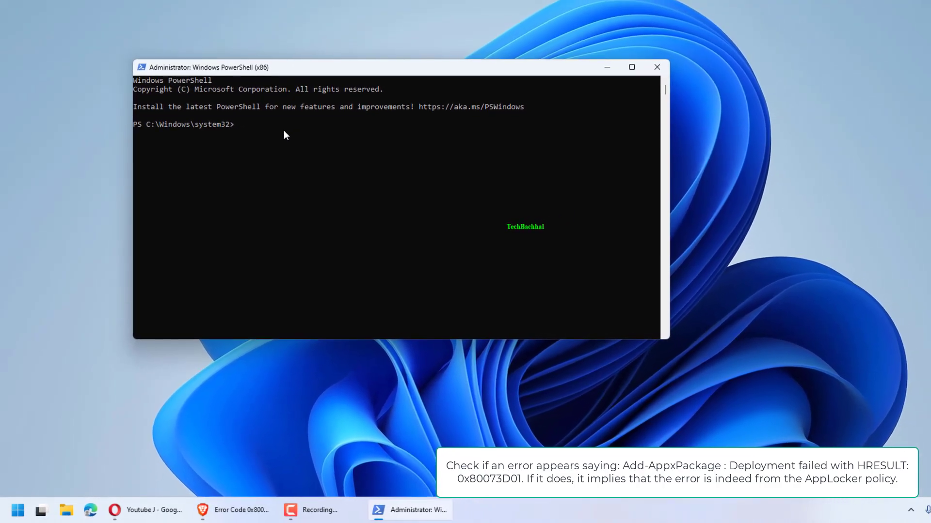
Step: Run the Add-AppxPackage -DisableDevelopmentMode re-register command, see its path-not-found error, then close PowerShell
text(powershell -ExecutionPolicy Unrestricted Add-AppxPackage -DisableDevelopmentMode -Register $Env:SystemRoot\WinStore\AppxManifest.xml)
key(Return)
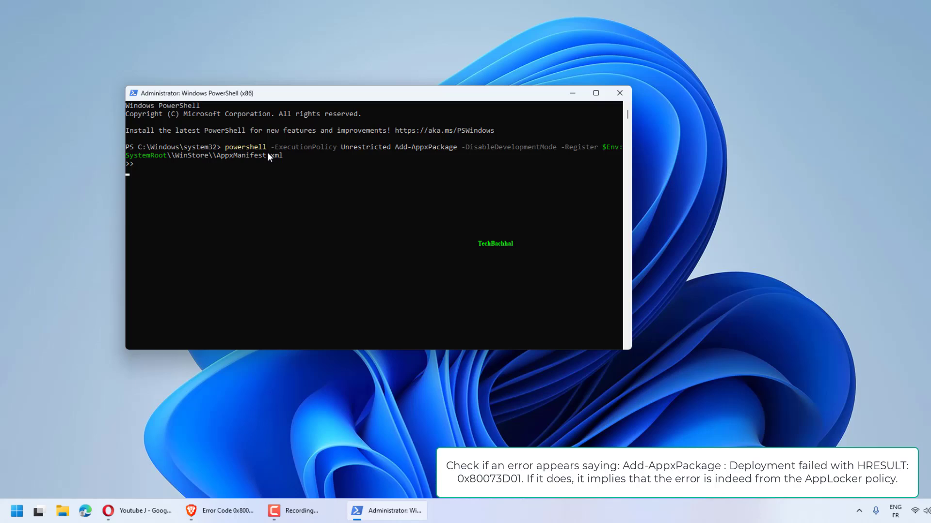
key(Return)
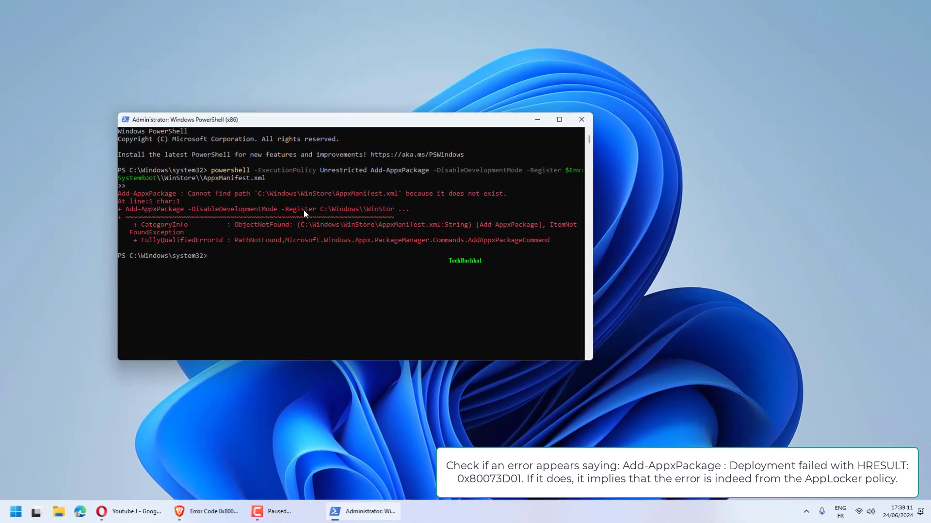
click(573, 125)
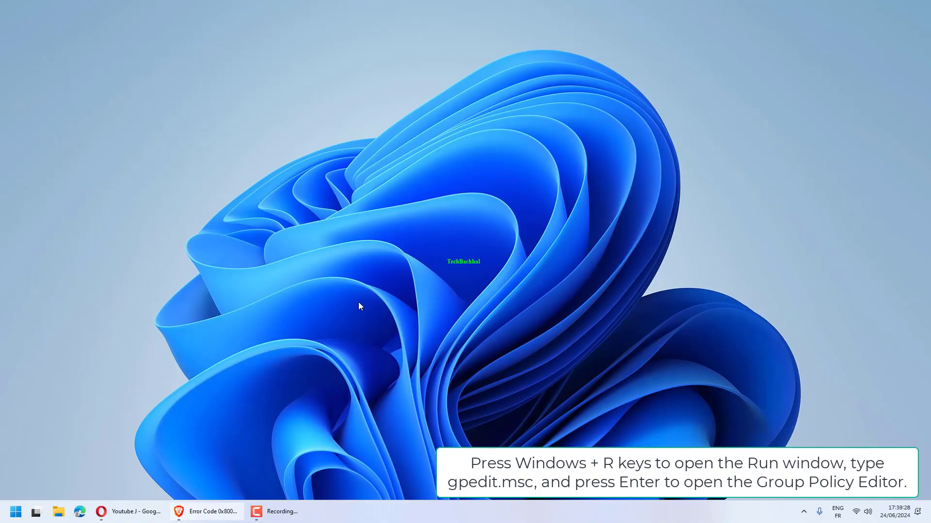
Step: Launch gpedit.msc, then enlarge the Group Policy Editor window and widen its folder tree
key(super+r)
text(gpedit.msc)
key(Return)
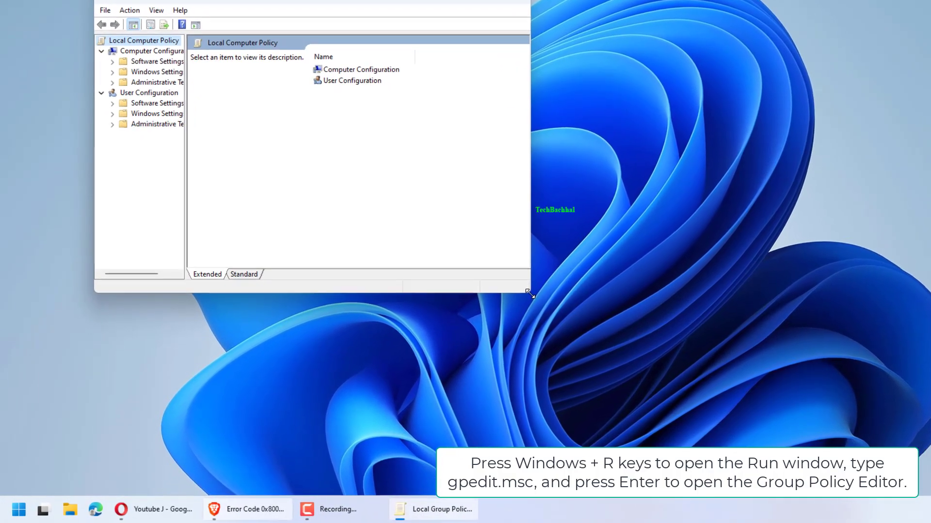
drag(529, 294, 679, 301)
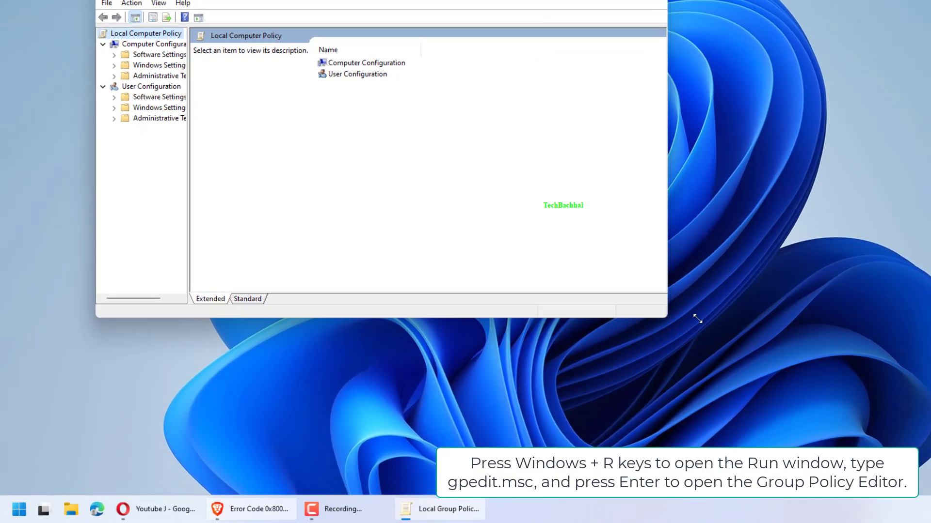
drag(206, 188, 285, 188)
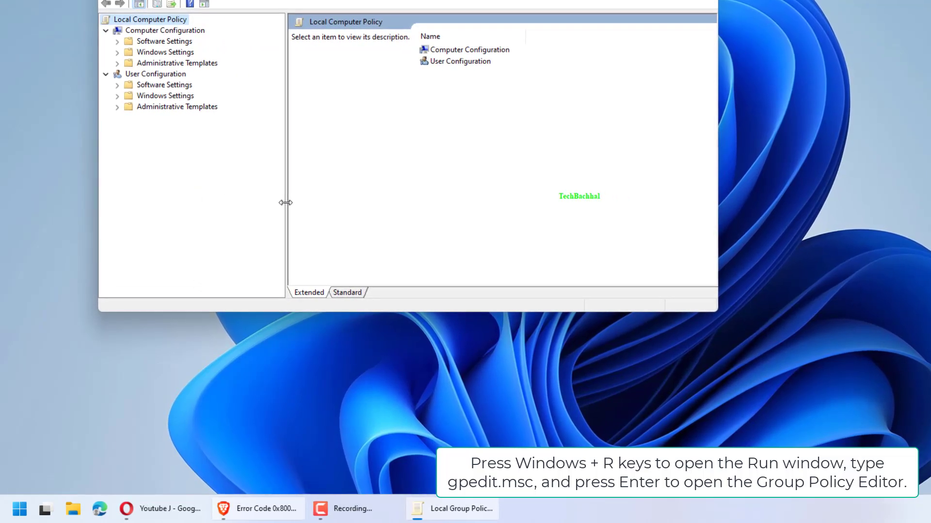
Step: Expand Windows Settings > Security Settings > Application Control Policies > AppLocker to reach the empty Packaged app Rules
click(130, 54)
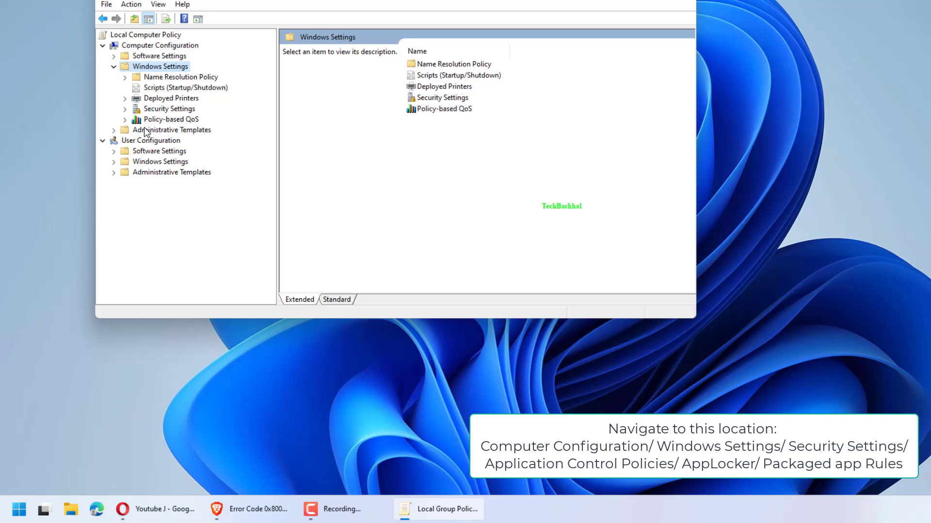
click(127, 103)
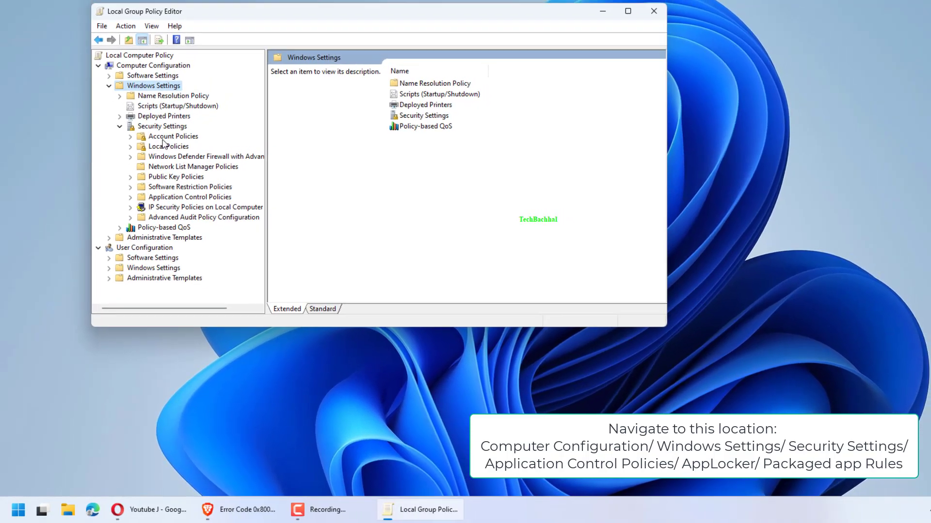
click(164, 118)
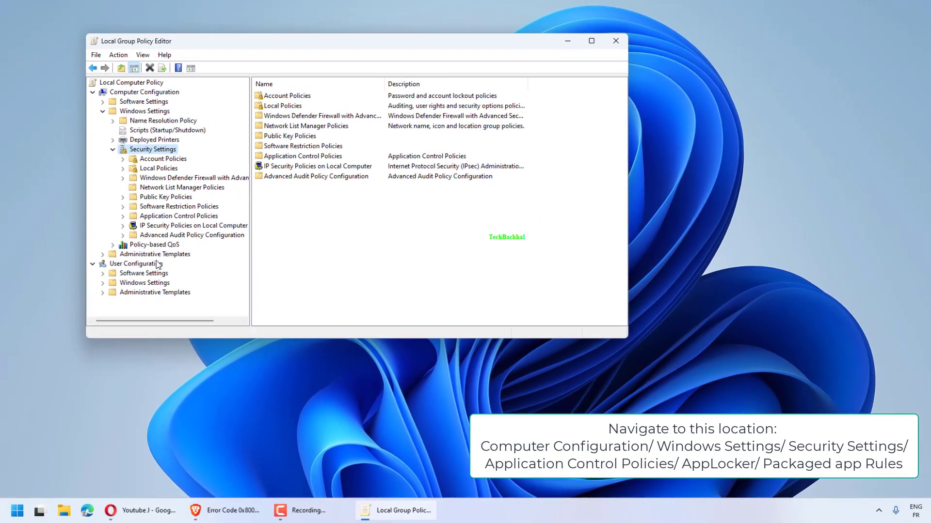
click(154, 204)
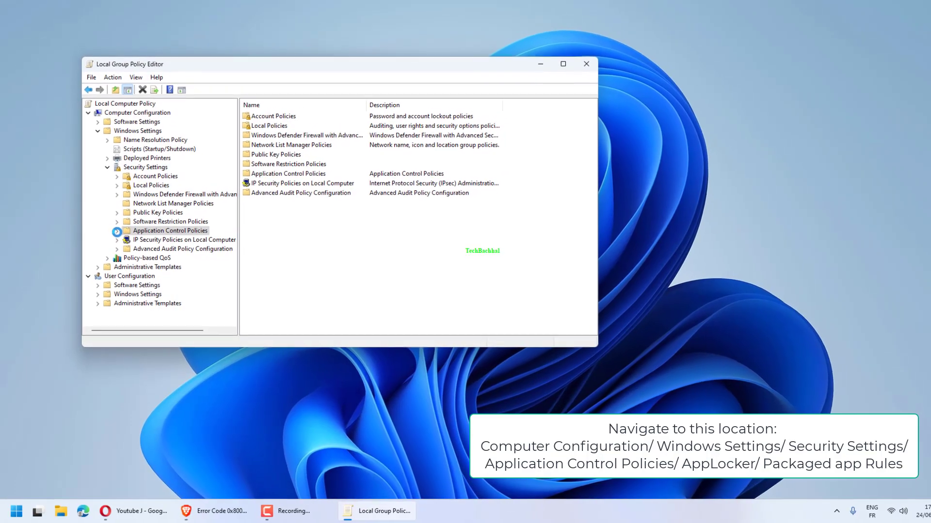
click(115, 236)
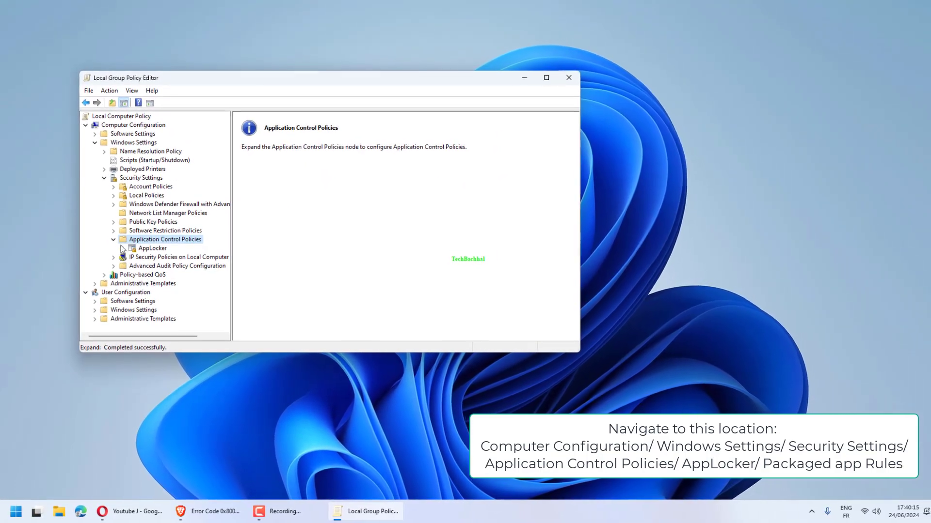
click(153, 245)
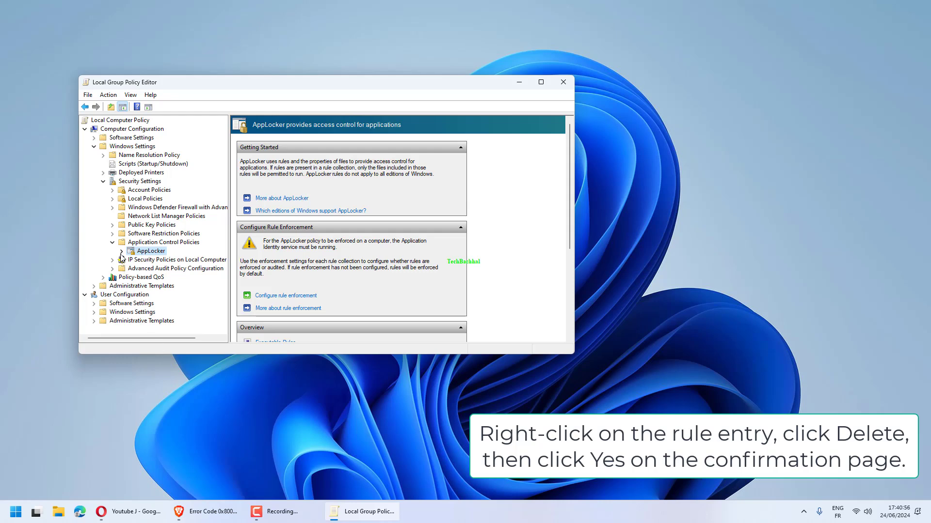
click(159, 287)
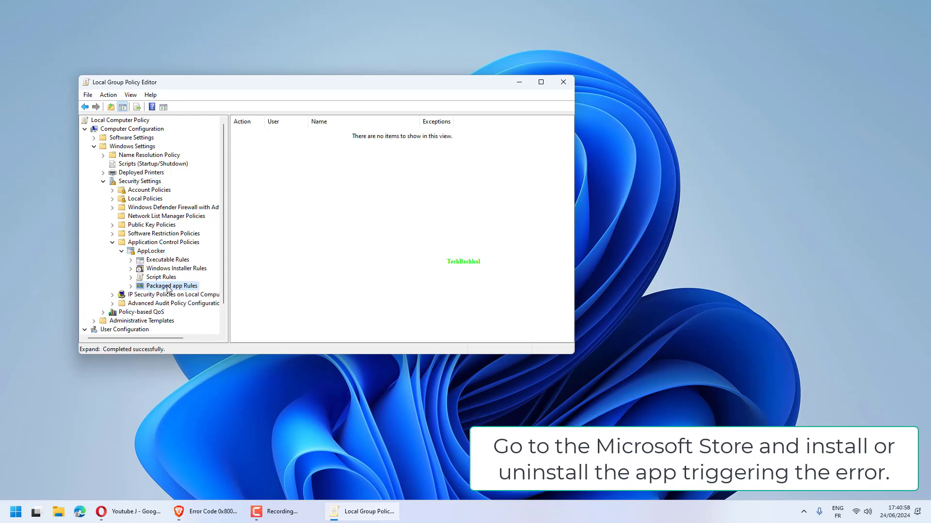